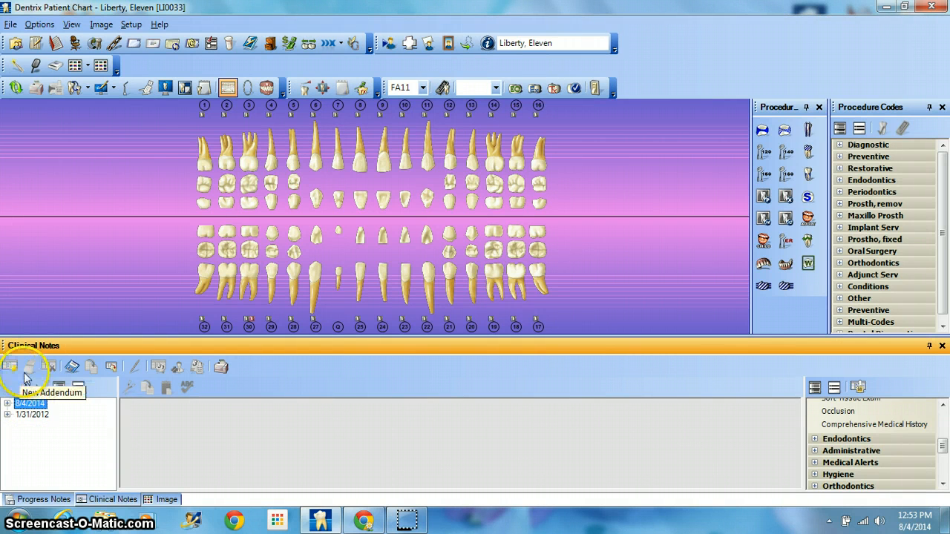
Create a new clinical note under 8/4/2014 reading "3.6 cc % Lidocaine with 1:100:000 epi.".
click(27, 369)
click(9, 366)
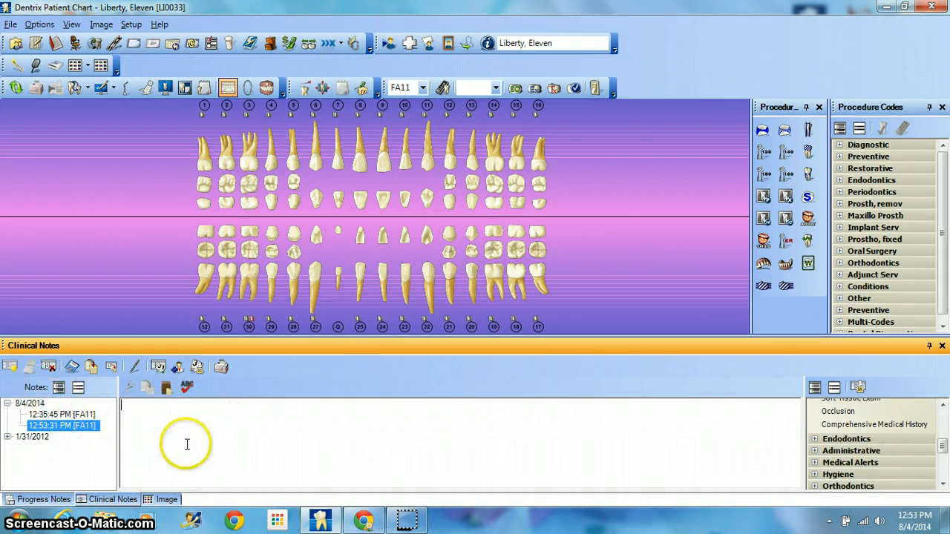
click(229, 448)
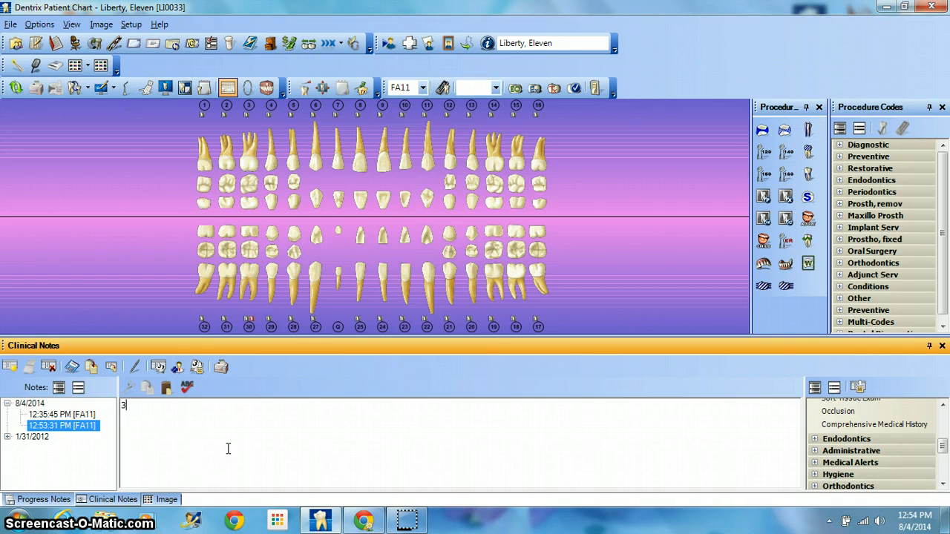
text(6 cc @% )
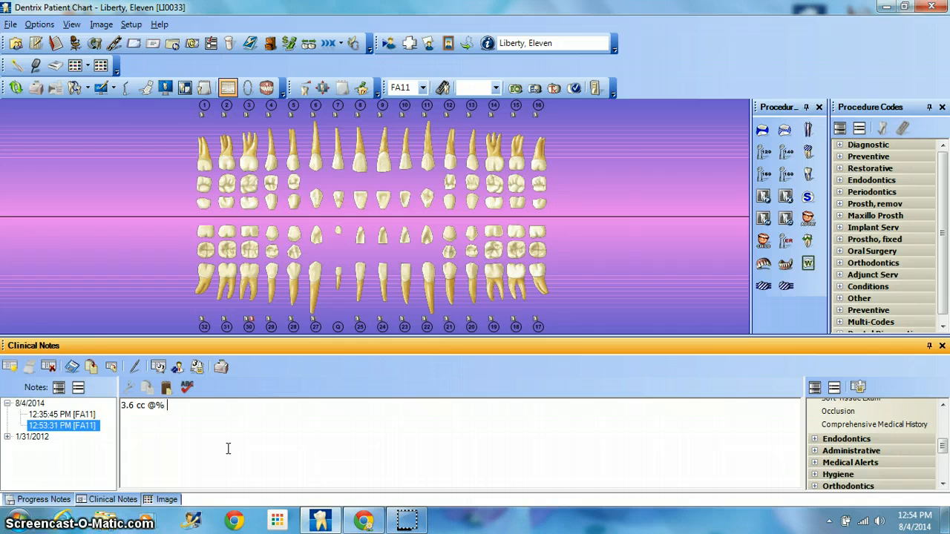
text(Lidocaine with)
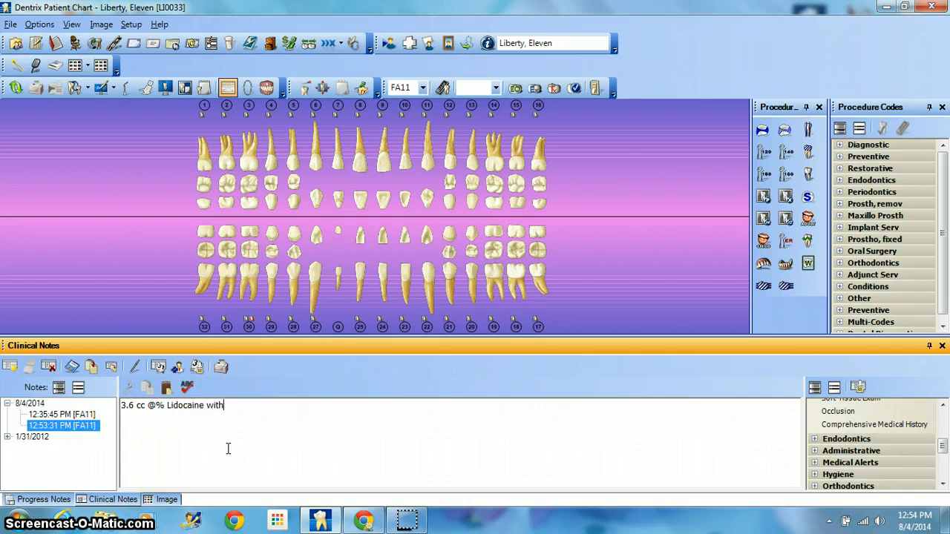
text( 1:100:000 epi.)
click(155, 406)
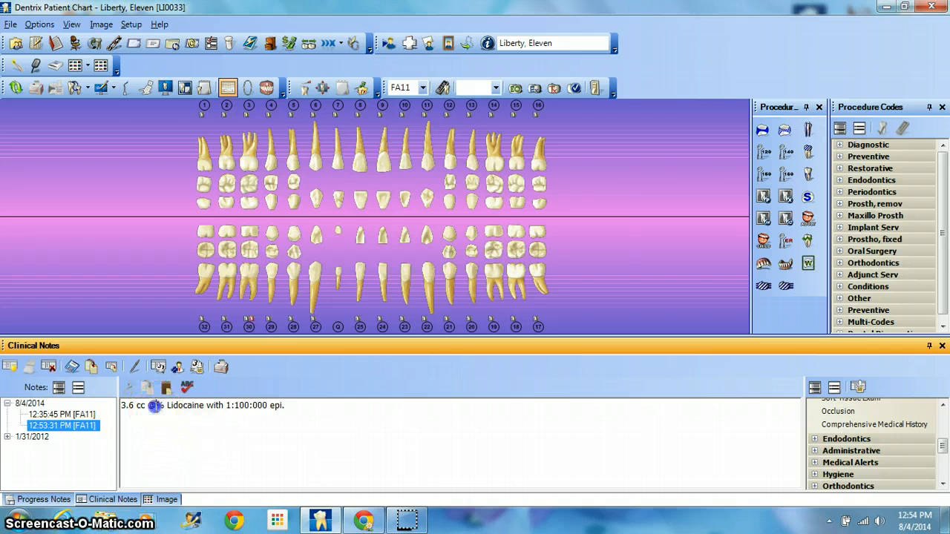
key(BackSpace)
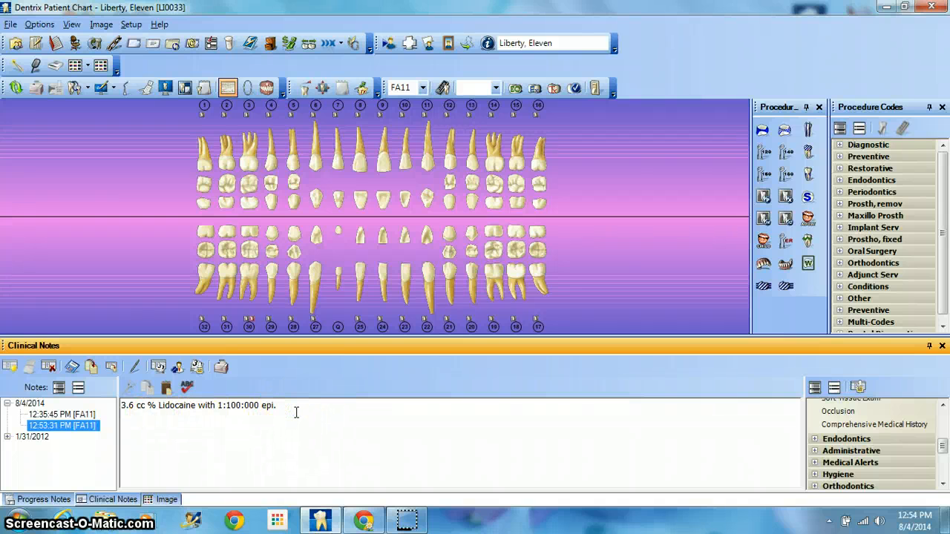
Append the injection sites and needle to the note as "IA, Long buccal Rt. (25-long)".
text(I)
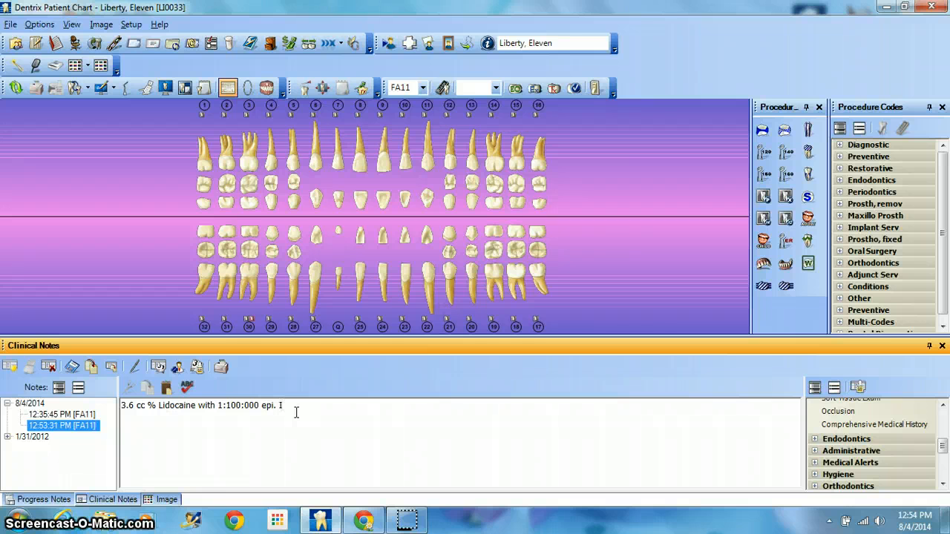
text(A)
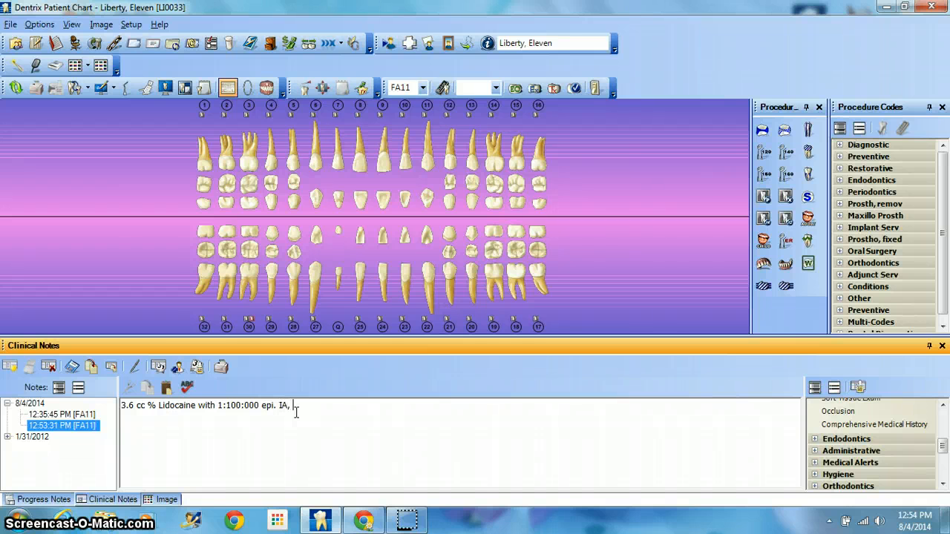
text(, Long buccal Rt.)
key(BackSpace)
text(-long) No co)
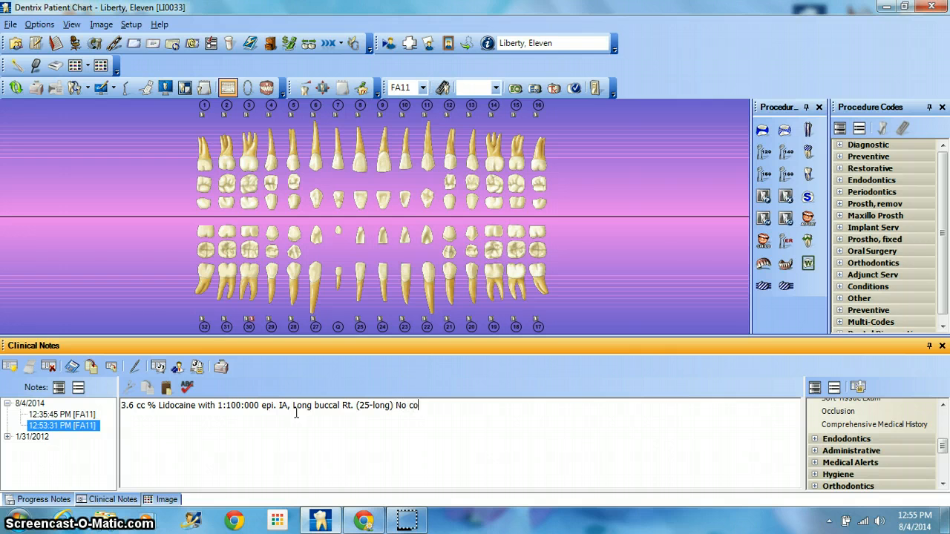
Finish the note with "No complications, patient released in good condition." and sign it below with the dentist's name and DDS.
text(mplications)
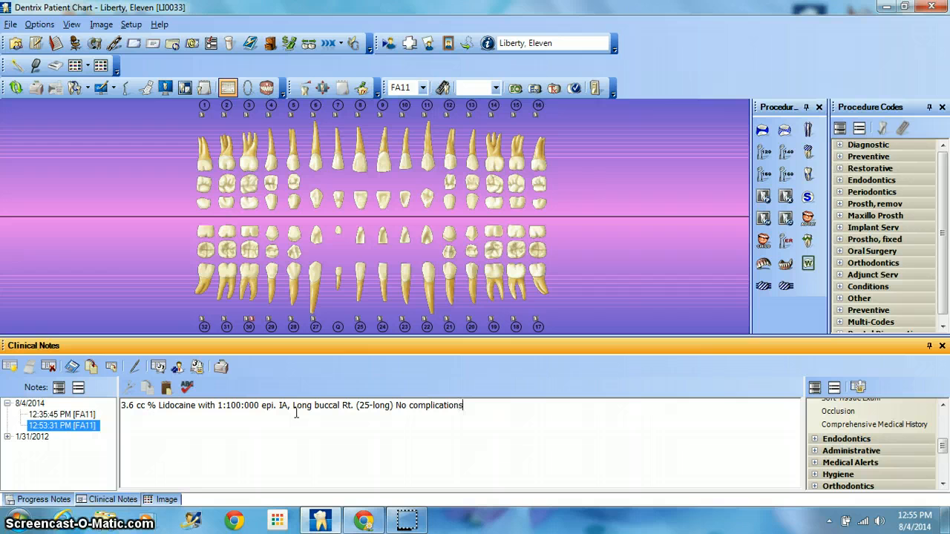
text(, patien)
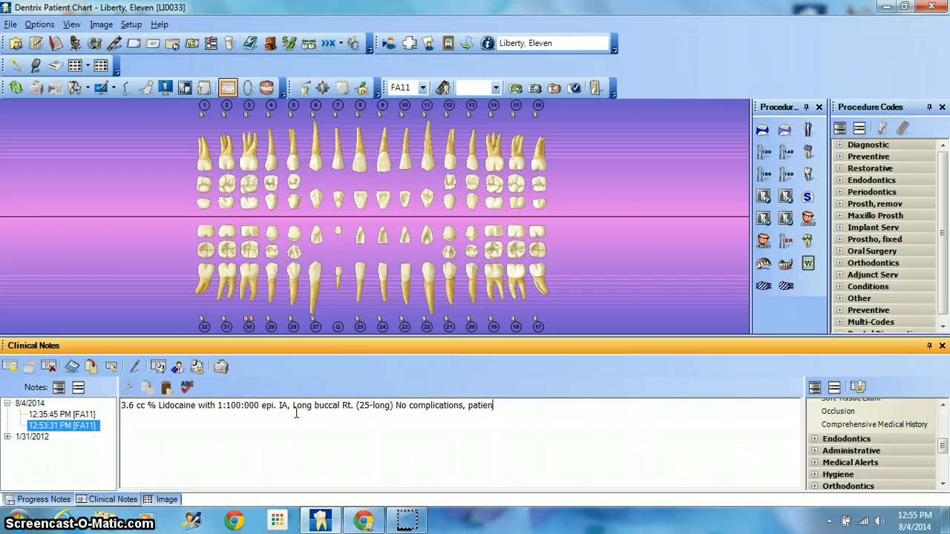
text(t released in good condi)
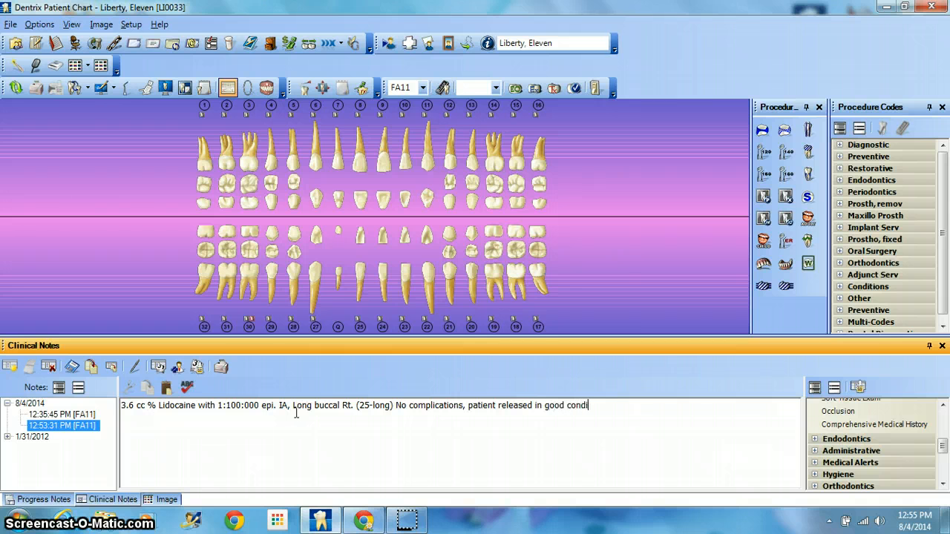
text(tion.  Dr. Zang, DDS)
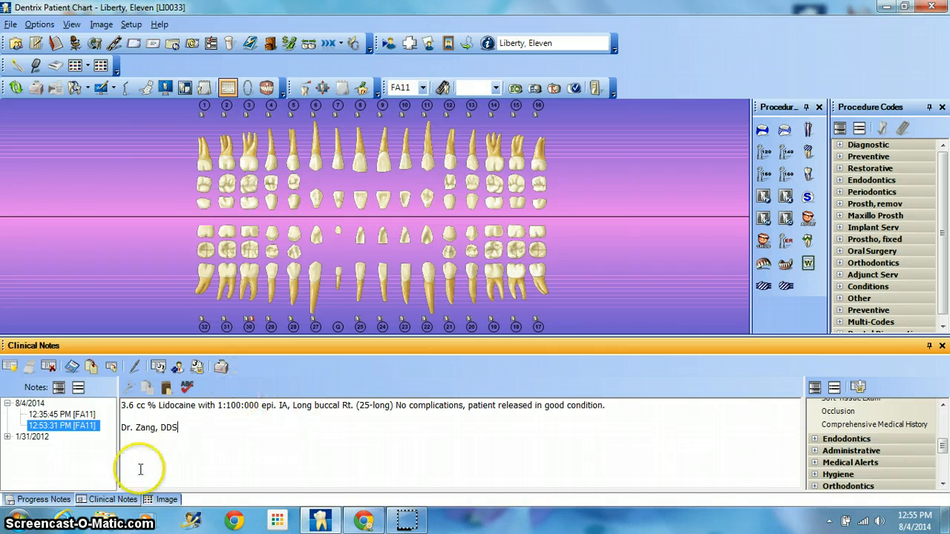
Insert "Your name/" in front of the dentist's name on the signature line.
click(124, 427)
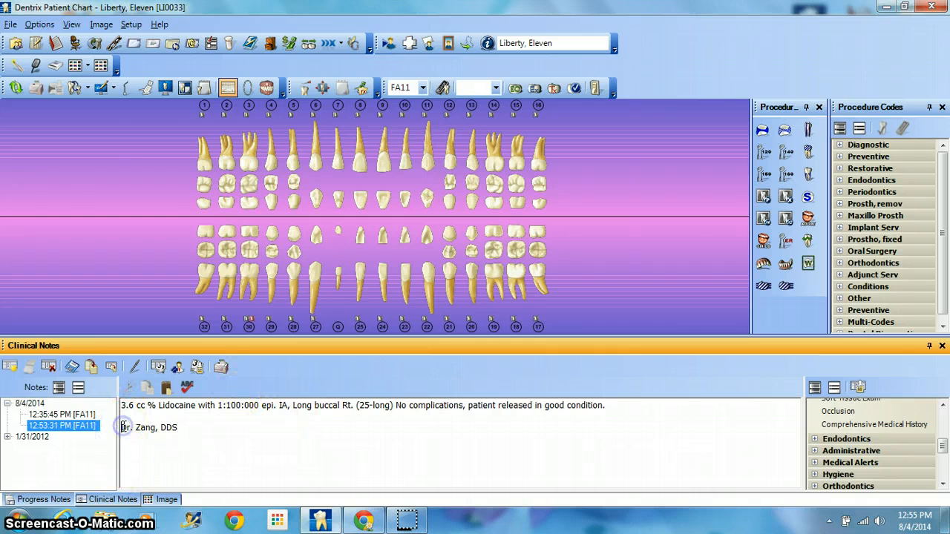
text(YUor)
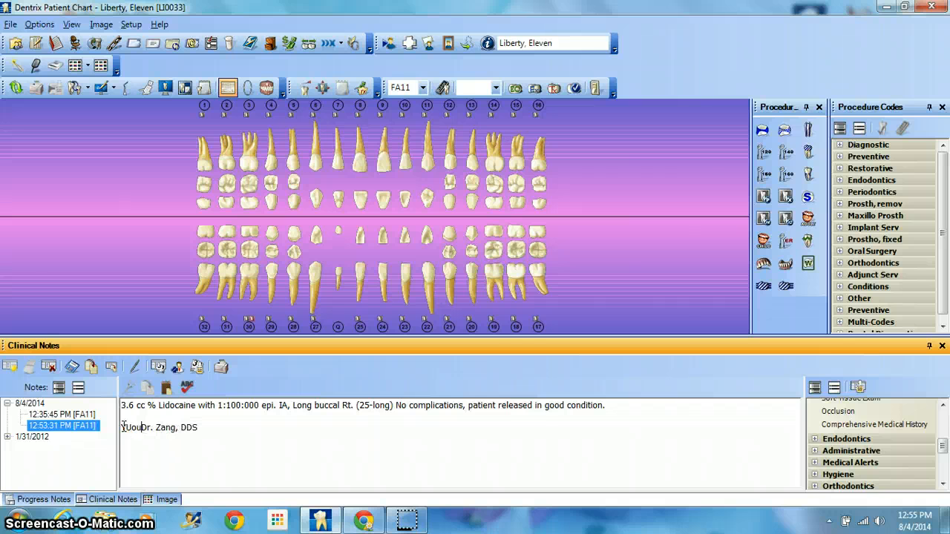
key(BackSpace)
key(BackSpace)
key(BackSpace)
text(ouyr name)
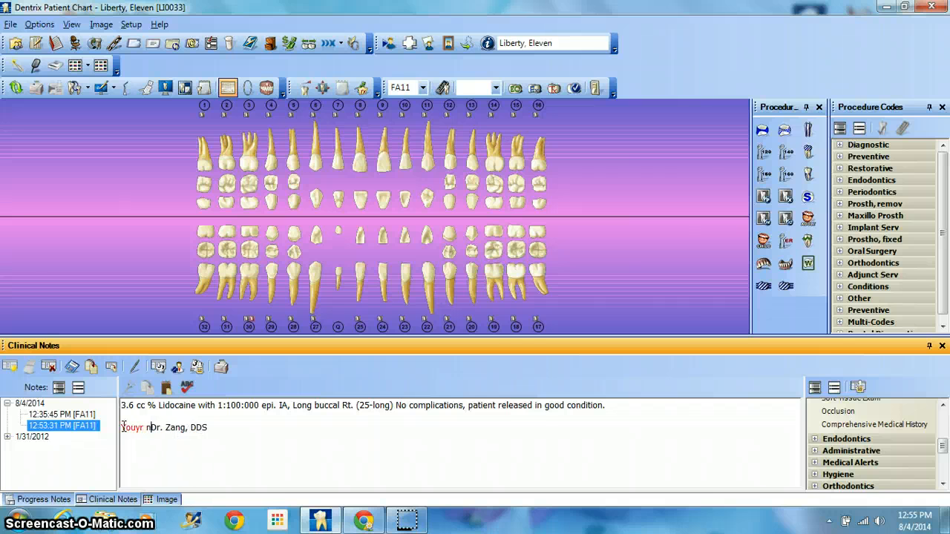
text(/)
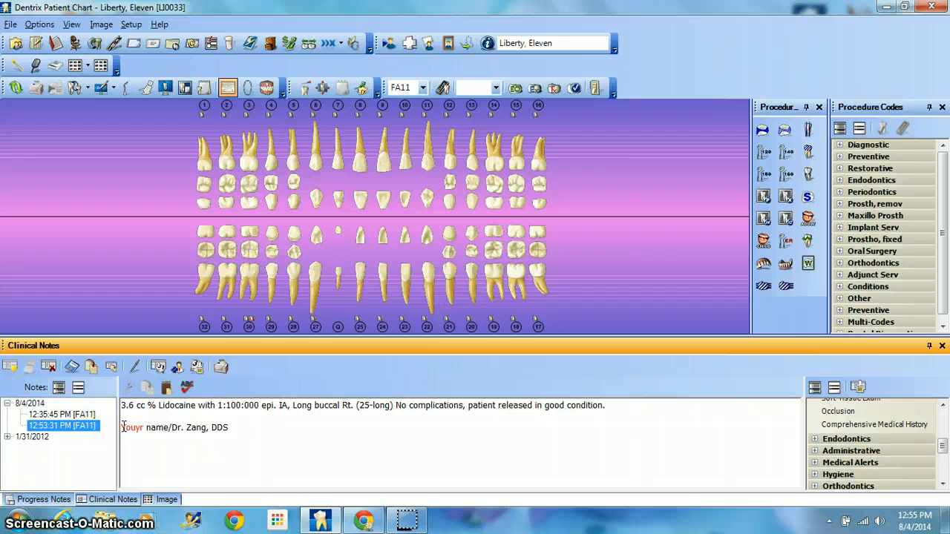
click(139, 425)
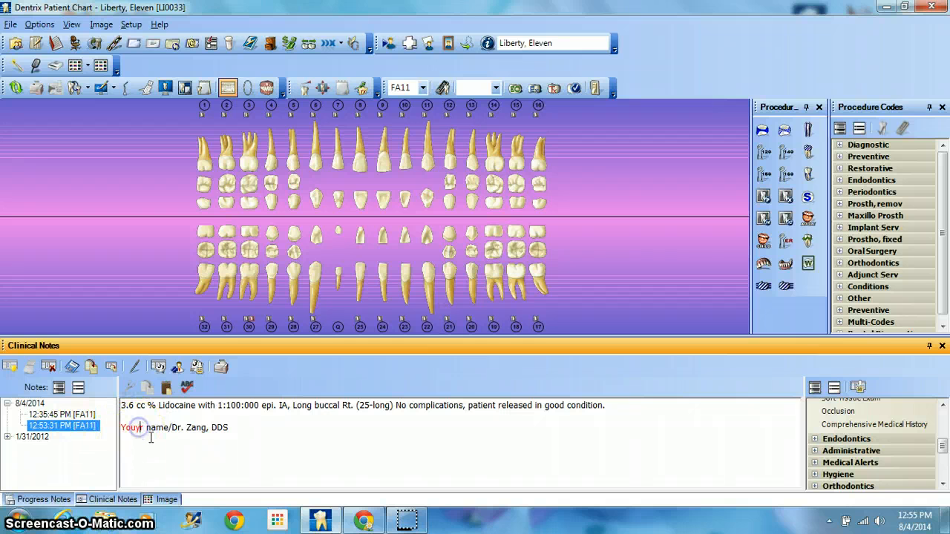
key(BackSpace)
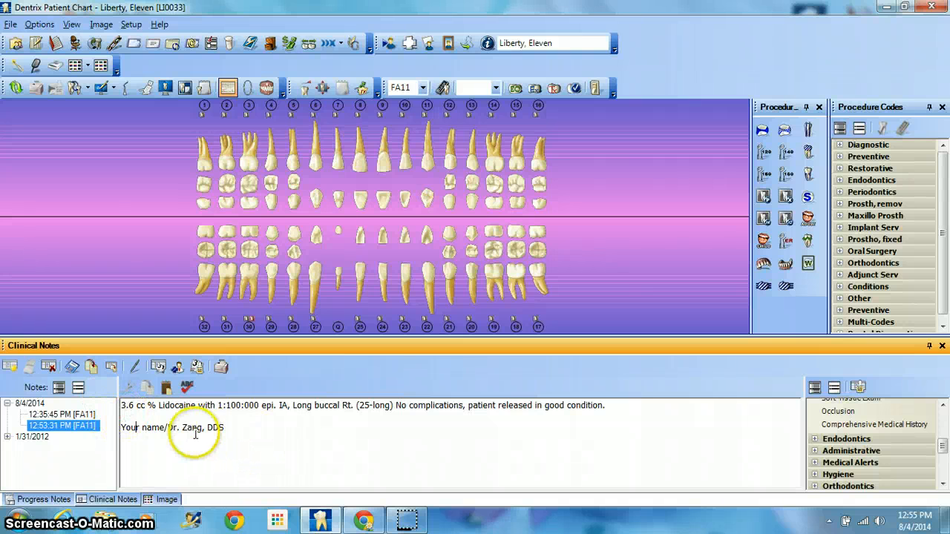
Correct the Lidocaine concentration in the note to read "2%".
click(148, 405)
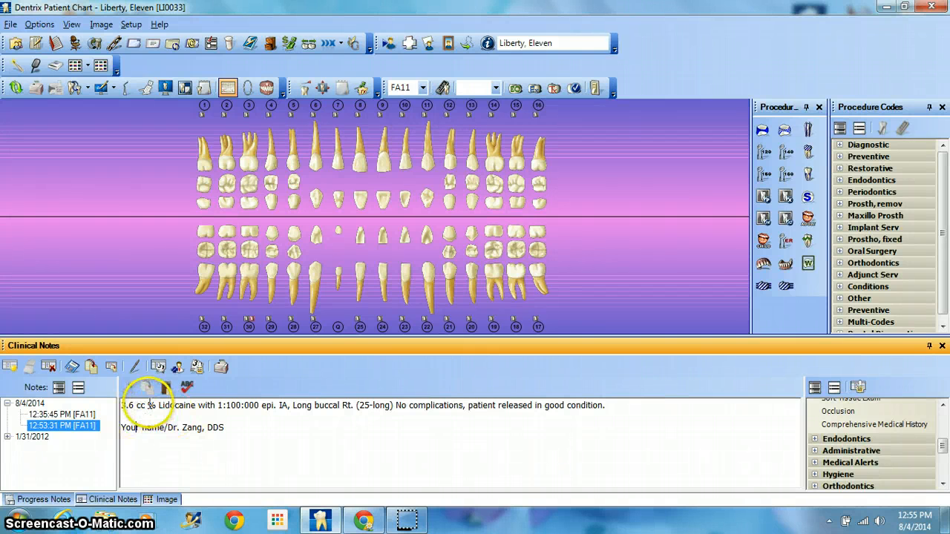
text(2)
click(152, 406)
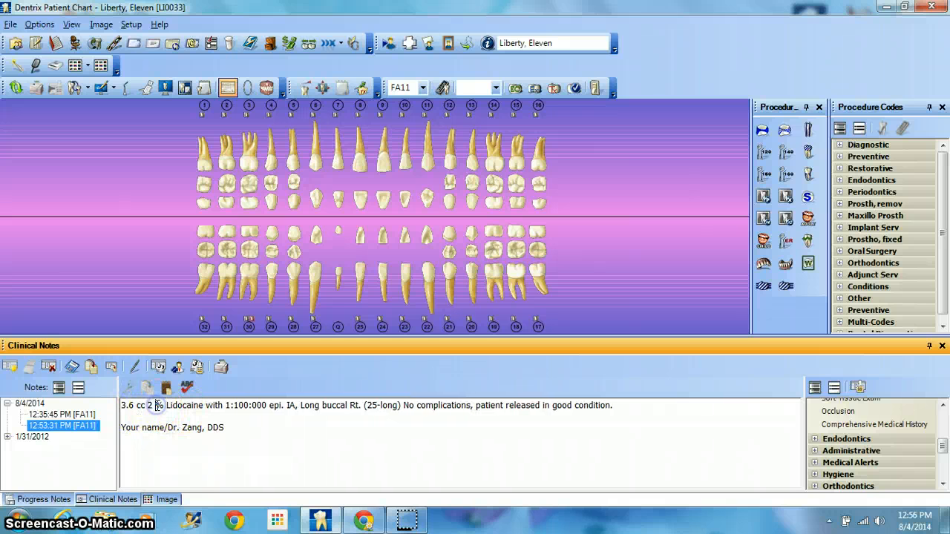
key(Delete)
click(176, 418)
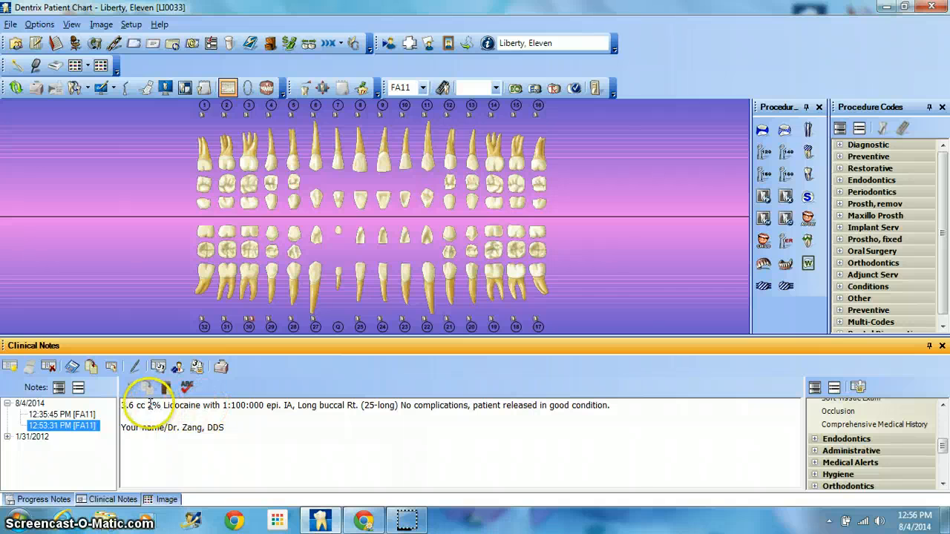
Add another period after "epi." and a comma after "Long buccal" in the note, and minimize the chart window.
click(281, 405)
text(.)
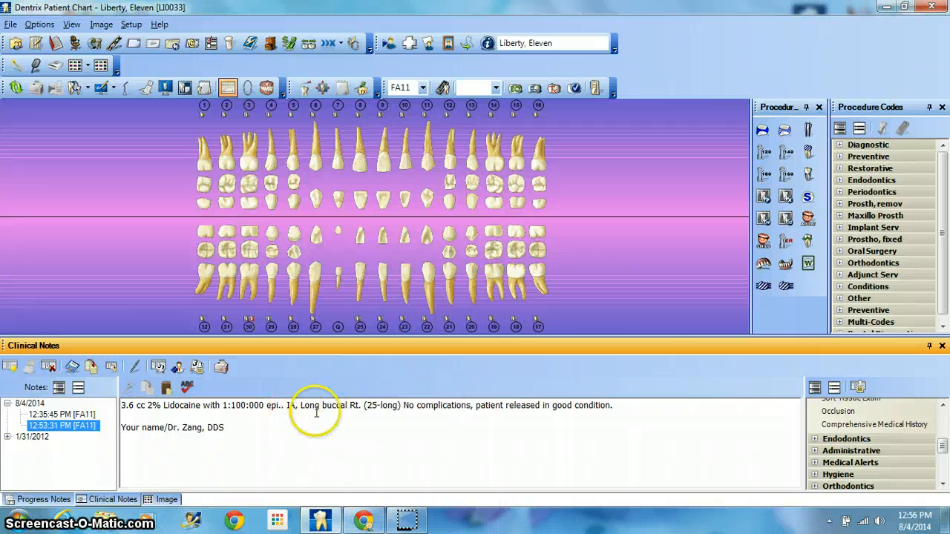
click(347, 406)
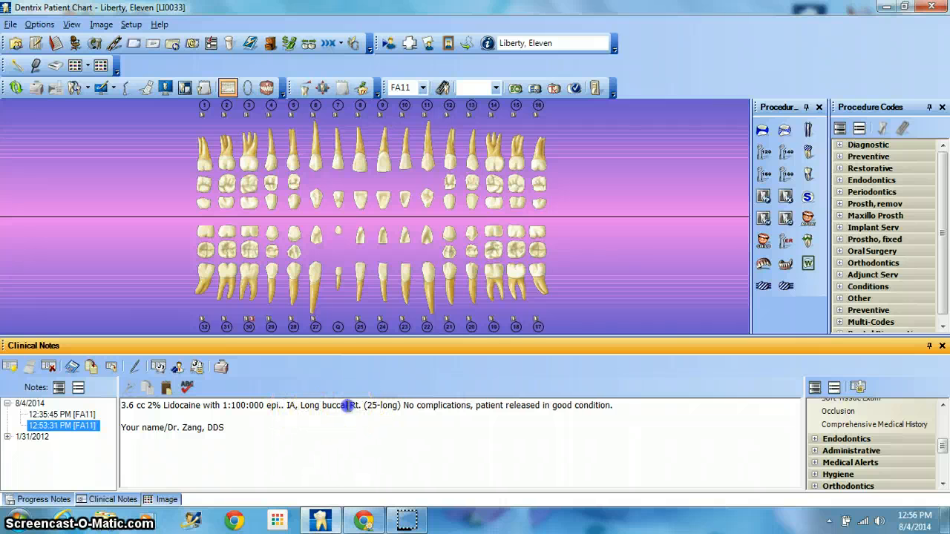
text(,)
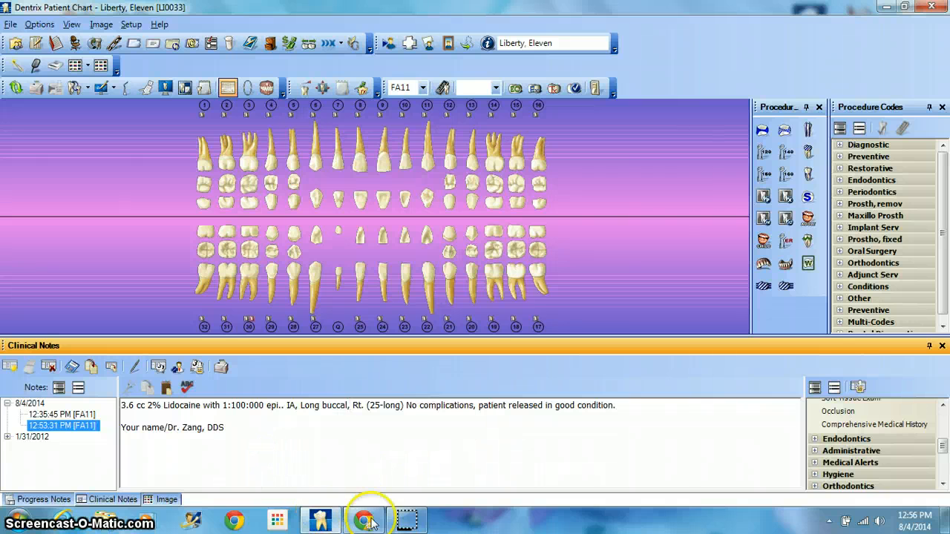
click(555, 437)
click(884, 7)
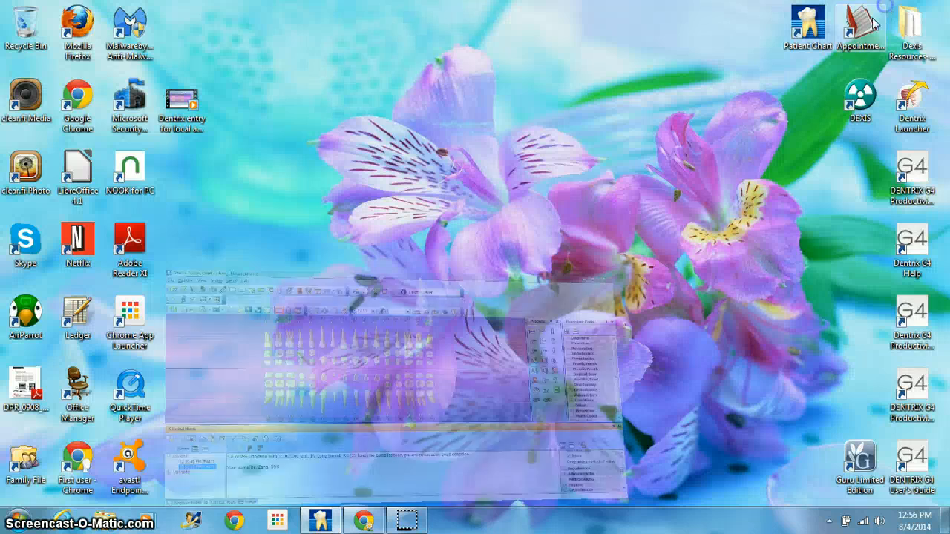